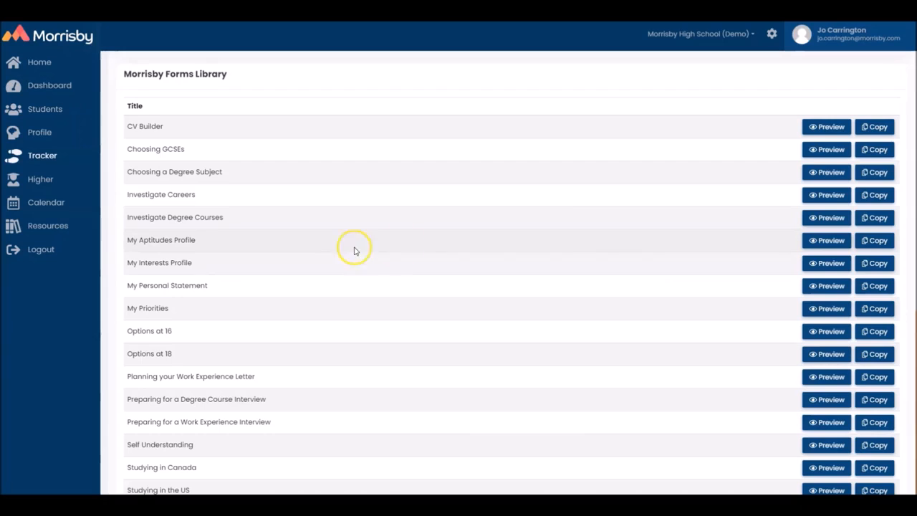
# Preview the Choosing GCSEs form in the Morrisby Forms Library down to its action planning section, and close the preview
pyautogui.click(812, 153)
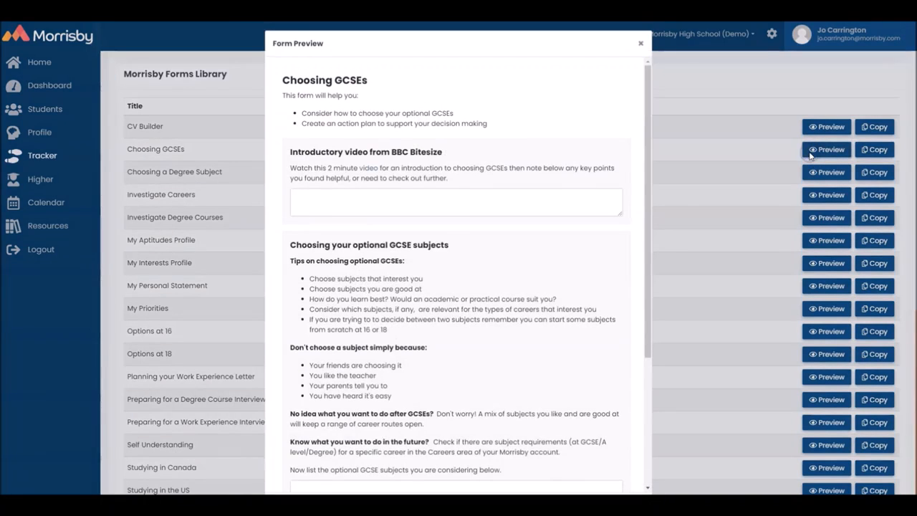
pyautogui.scroll(-3, 420, 266)
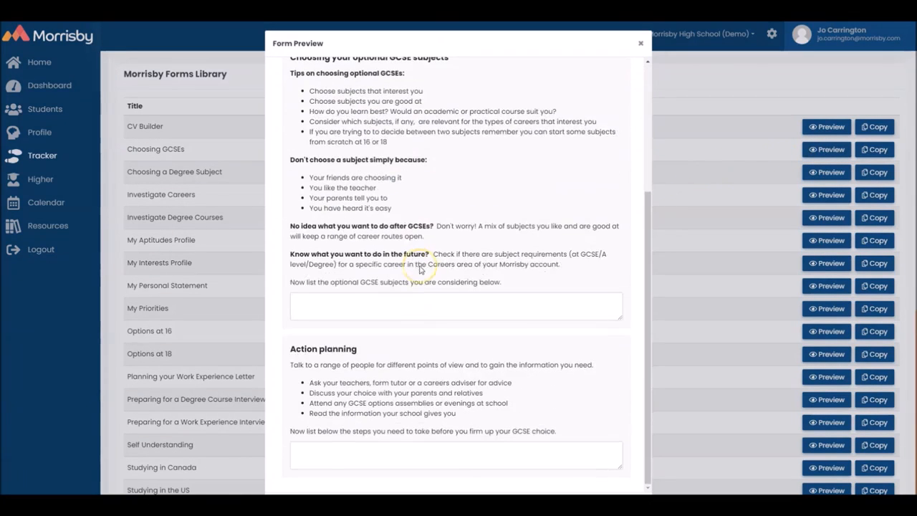
pyautogui.click(641, 43)
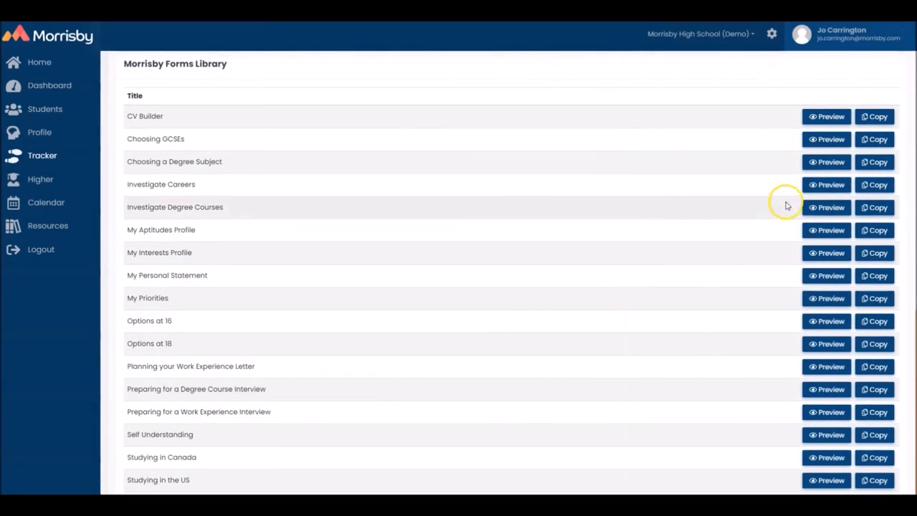
# Copy the Choosing GCSEs form from the Morrisby Forms Library and retitle the copy "Choosing GCSEs"
pyautogui.click(872, 142)
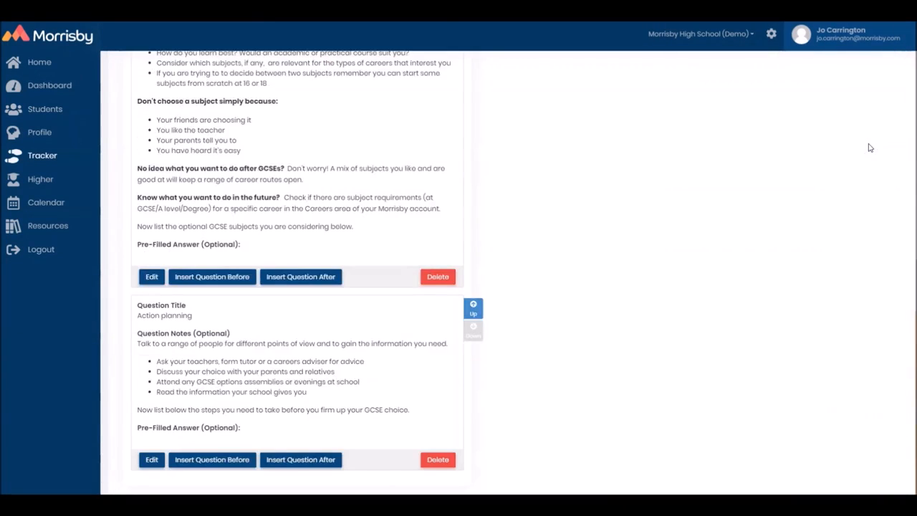
pyautogui.scroll(3, 870, 146)
pyautogui.scroll(2, 741, 207)
pyautogui.scroll(3, 742, 207)
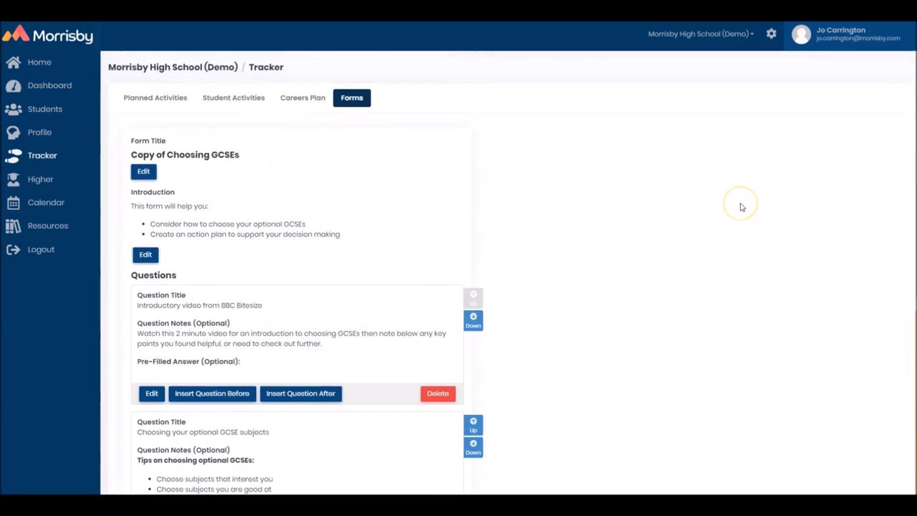
pyautogui.click(143, 171)
pyautogui.moveTo(167, 159); pyautogui.dragTo(133, 159)
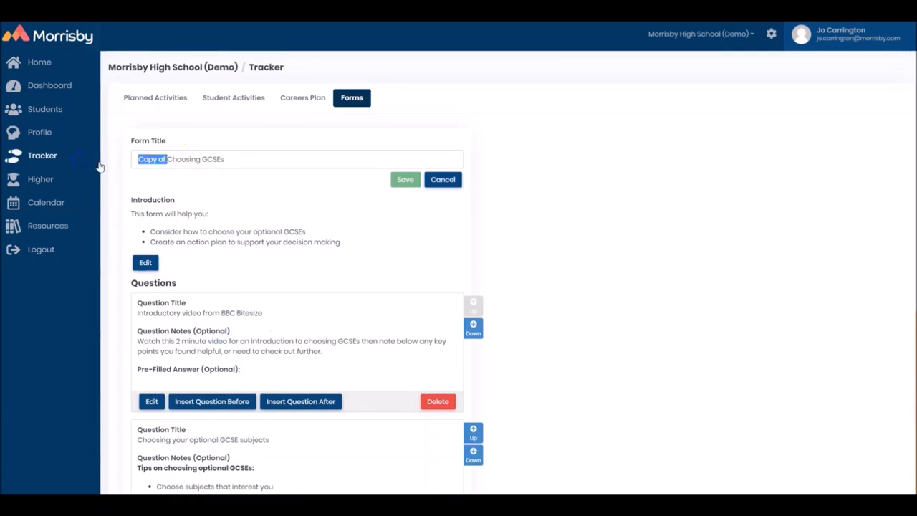
pyautogui.press('BackSpace')
pyautogui.click(406, 179)
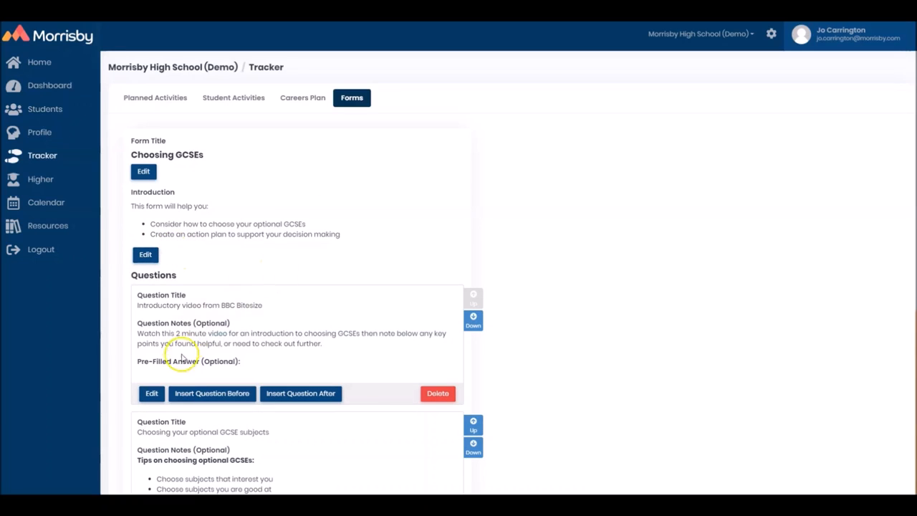
# Inspect the editable fields of the "Introductory video from BBC Bitesize" question and leave the editor without changing anything
pyautogui.click(151, 394)
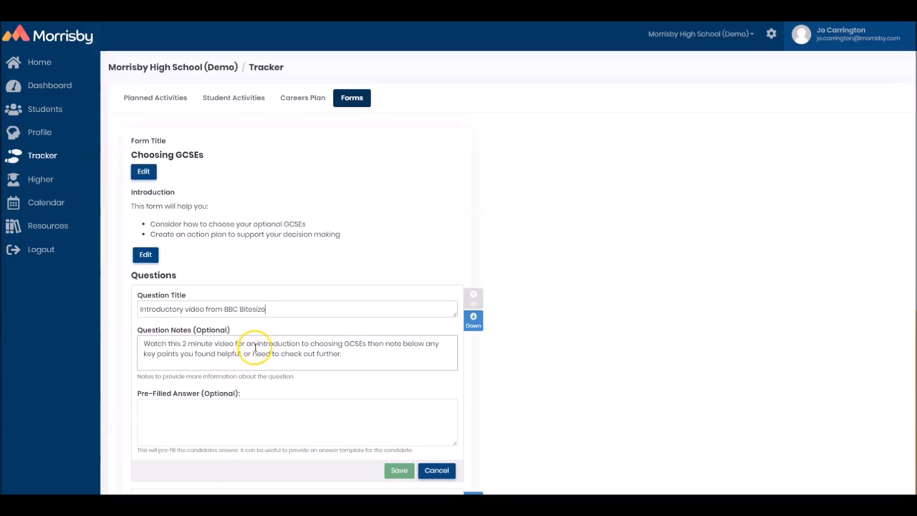
pyautogui.click(395, 471)
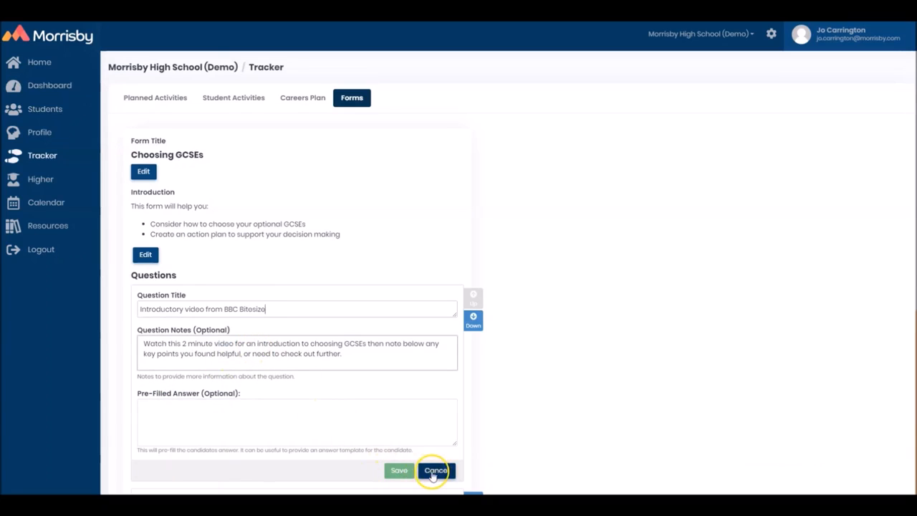
pyautogui.scroll(-1, 549, 395)
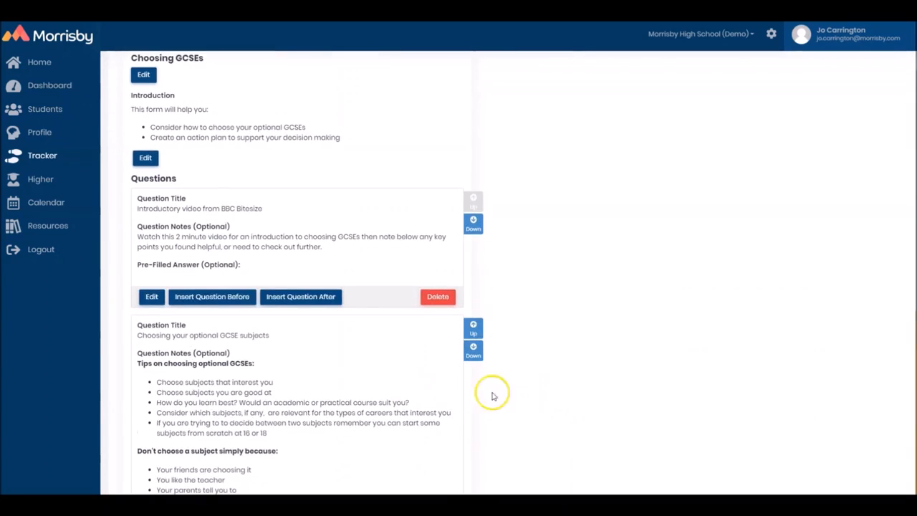
pyautogui.click(298, 299)
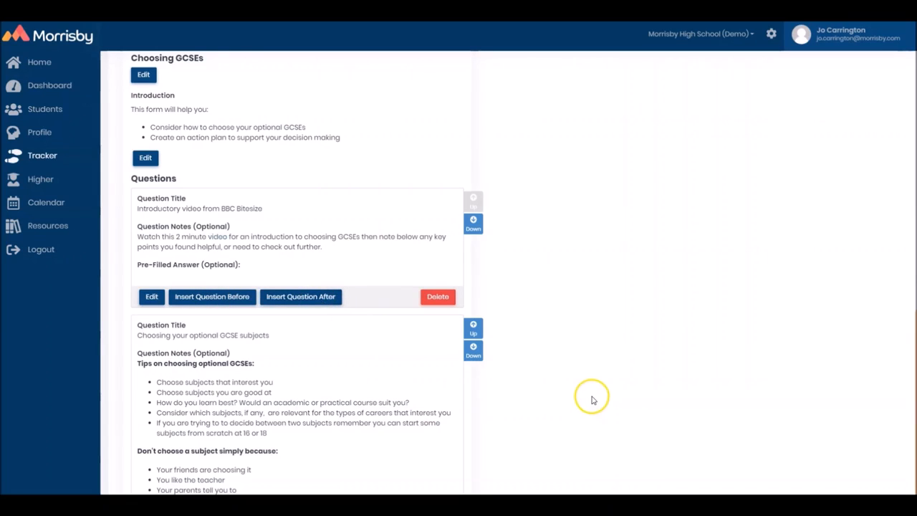
# Preview the copied Choosing GCSEs form through to the end, close it, and locate the form in the school's forms list
pyautogui.scroll(-2, 589, 398)
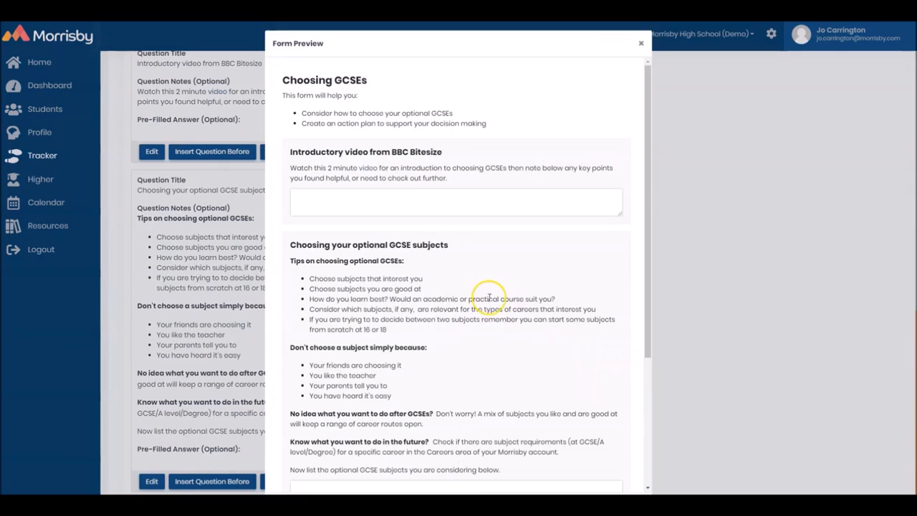
pyautogui.scroll(-3, 490, 298)
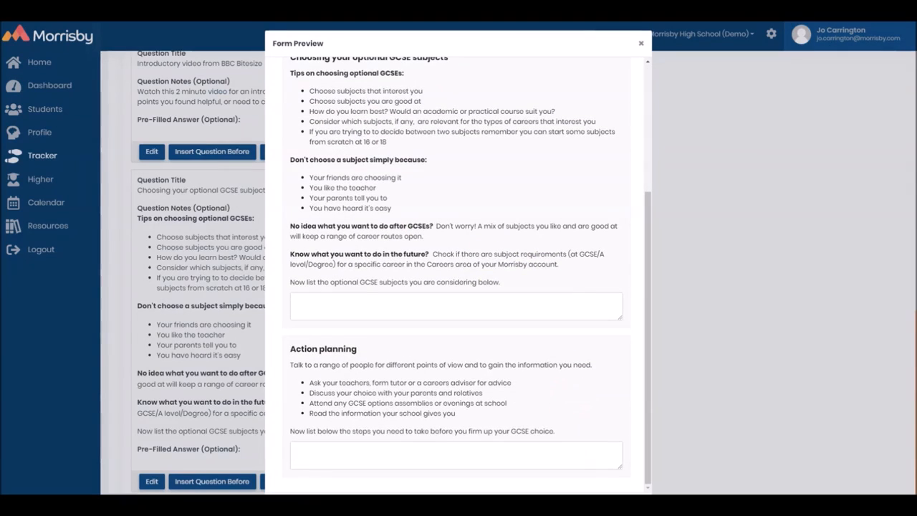
pyautogui.press('Escape')
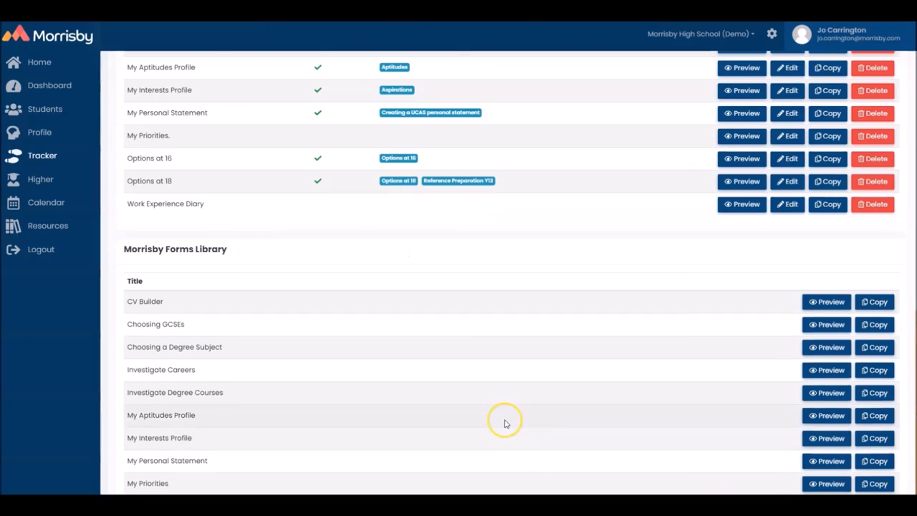
pyautogui.scroll(3, 506, 422)
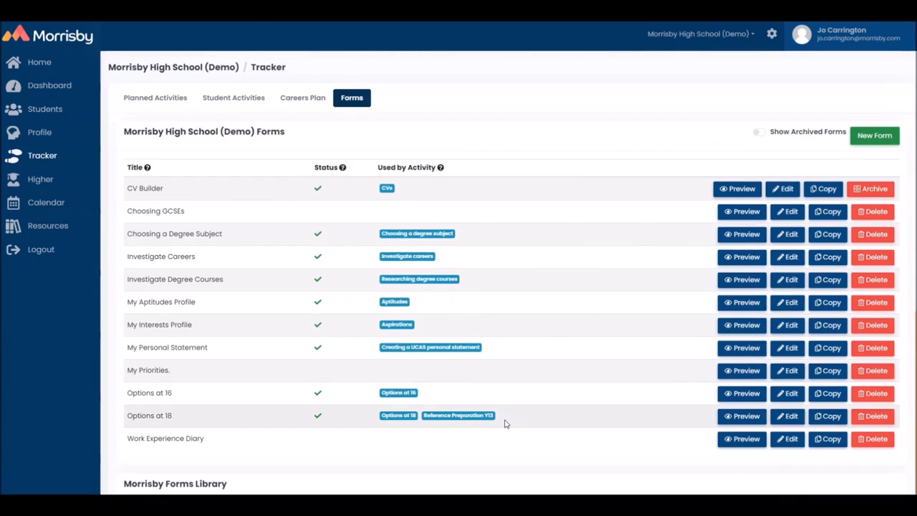
pyautogui.moveTo(193, 214)
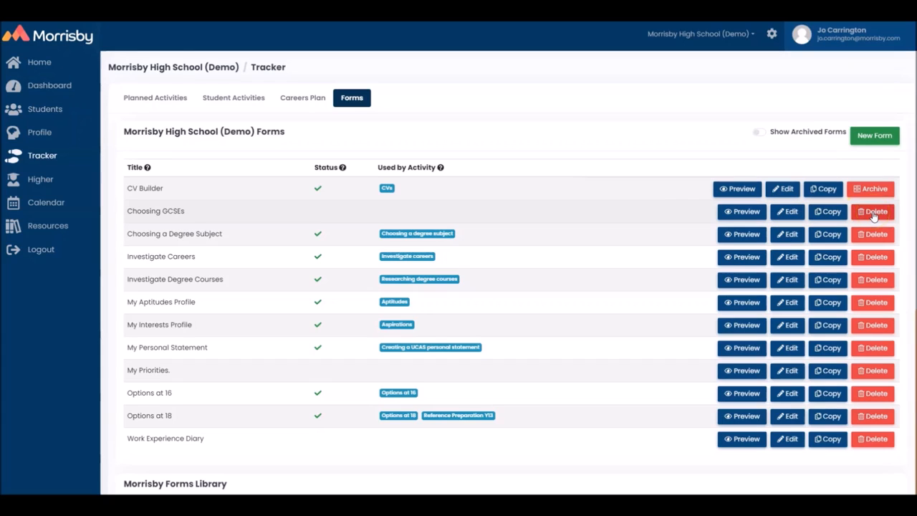
# Create a new school form and save its title as "Review of work experience interview"
pyautogui.click(872, 137)
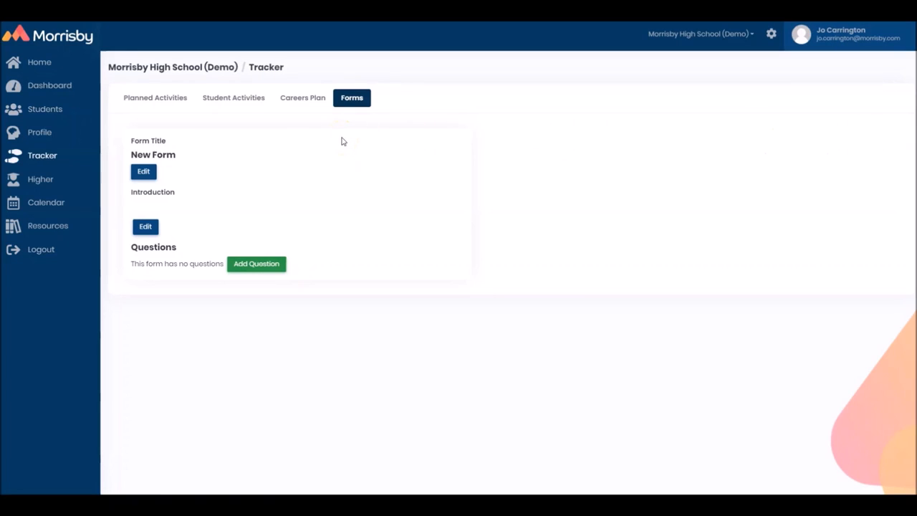
pyautogui.click(145, 172)
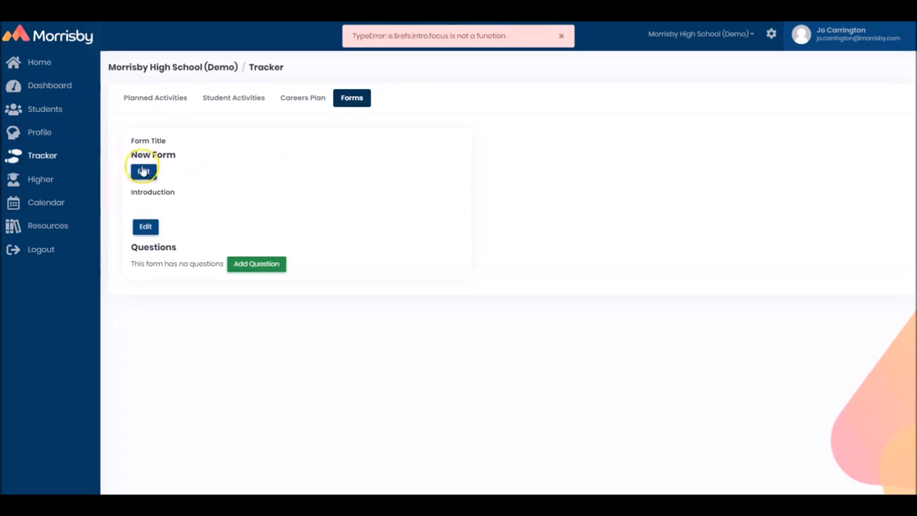
pyautogui.click(142, 173)
pyautogui.tripleClick(159, 161)
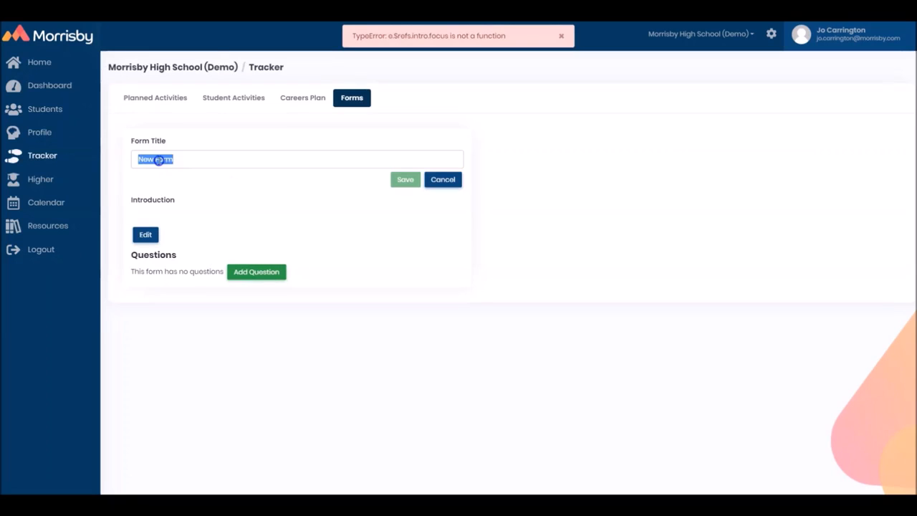
pyautogui.hotkey('ctrl', 'v')
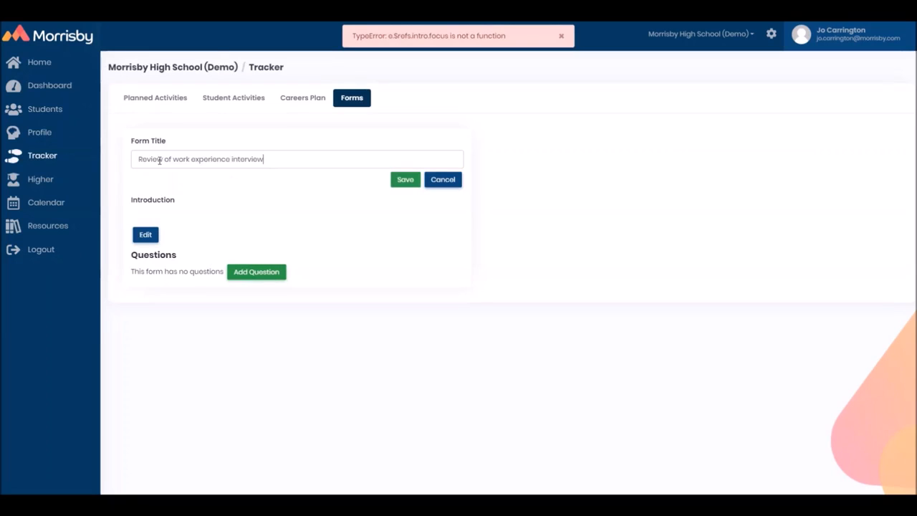
pyautogui.click(391, 179)
# Set the new form's introduction to "Review of work experience interview" and save it
pyautogui.click(146, 226)
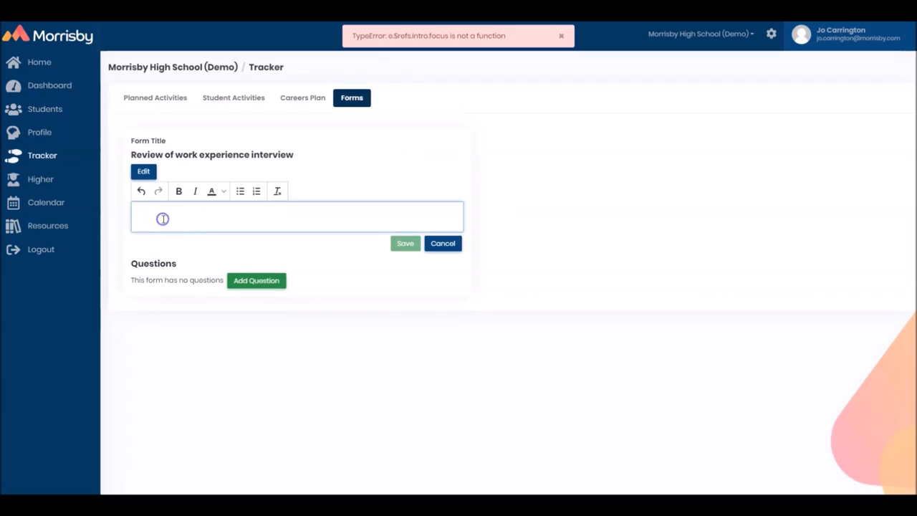
pyautogui.hotkey('ctrl', 'v')
pyautogui.click(399, 242)
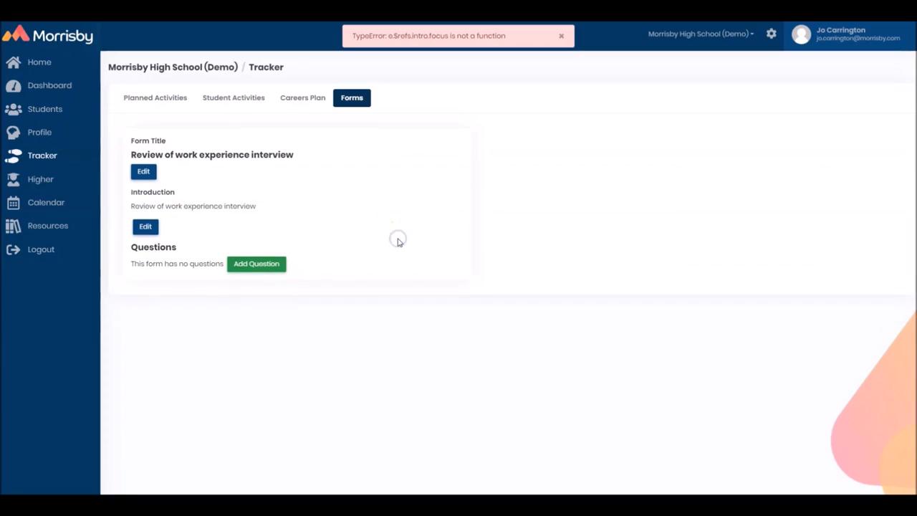
# Add and save the question "What questions were you asked?", and check the form in its preview and in the forms list
pyautogui.click(258, 264)
pyautogui.click(261, 284)
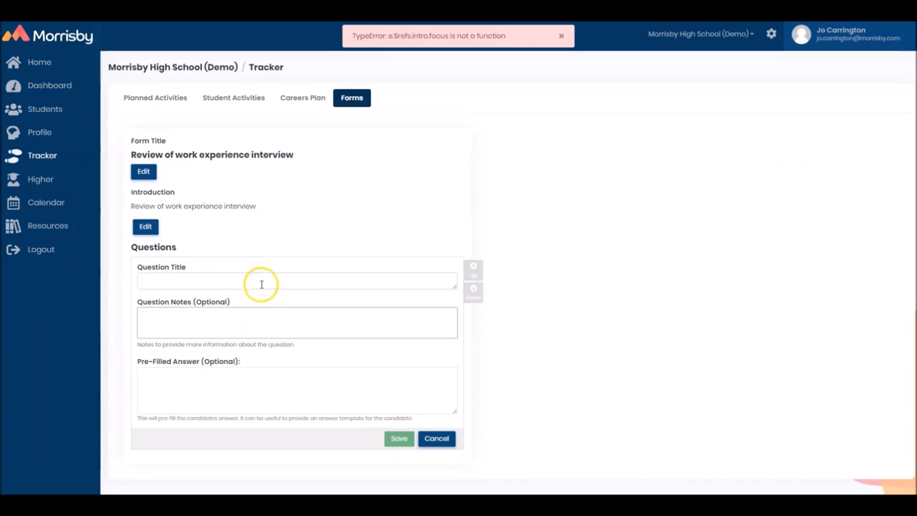
pyautogui.click(247, 277)
pyautogui.write('W')
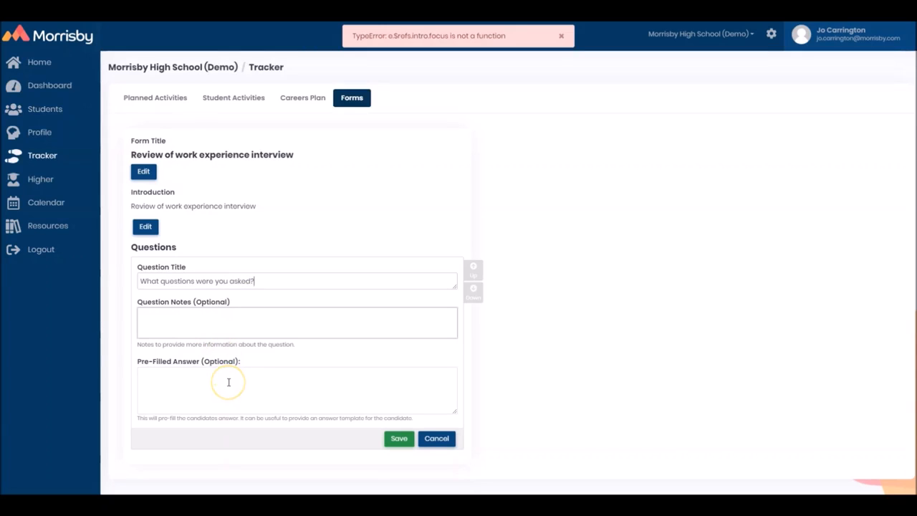
pyautogui.click(399, 438)
pyautogui.click(396, 435)
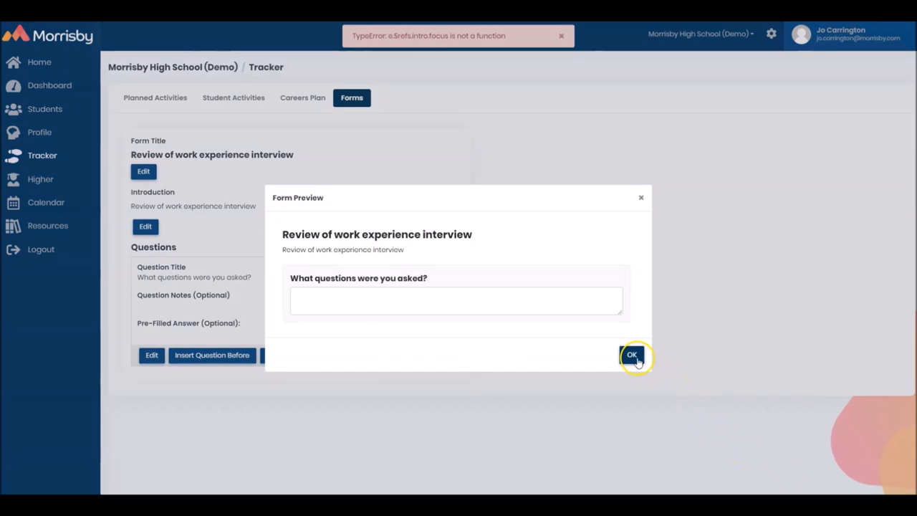
pyautogui.click(635, 356)
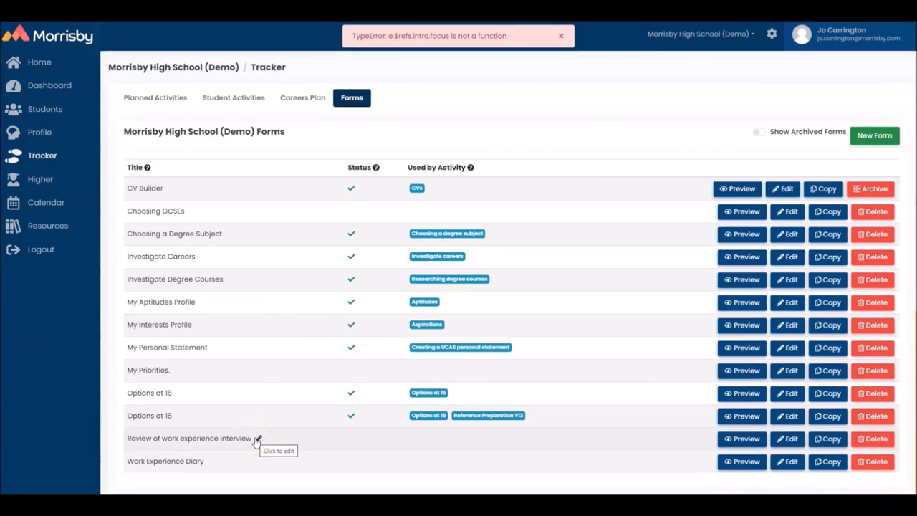
pyautogui.click(256, 442)
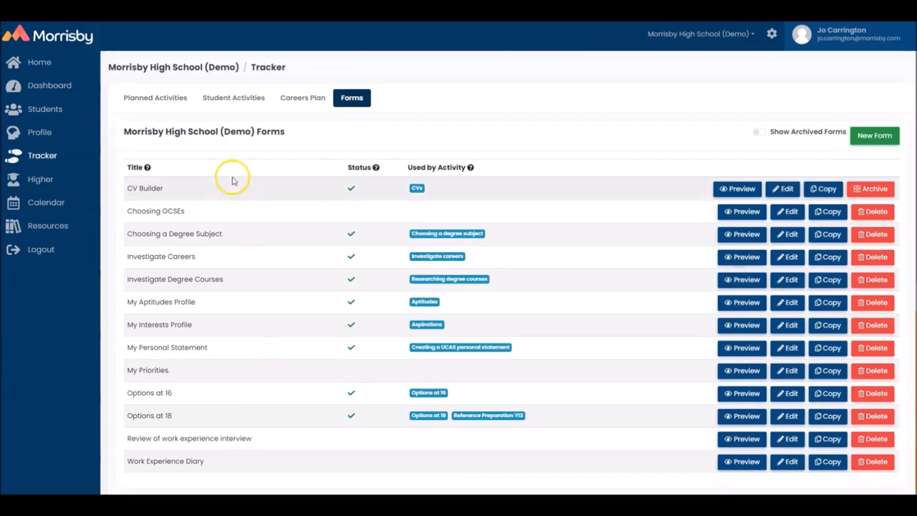
# Create a planned activity titled and described "Review of work experience interview", with activity type Extended and delivery method Enrichment
pyautogui.click(179, 100)
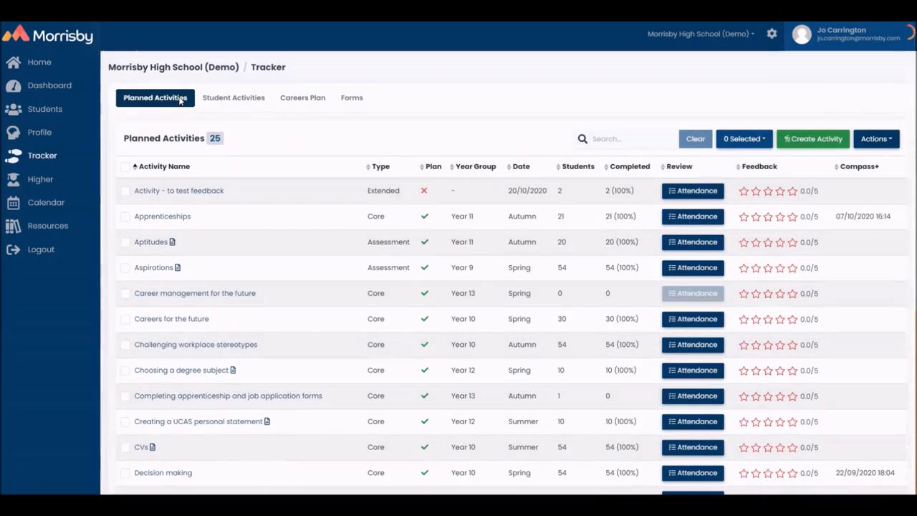
pyautogui.click(810, 141)
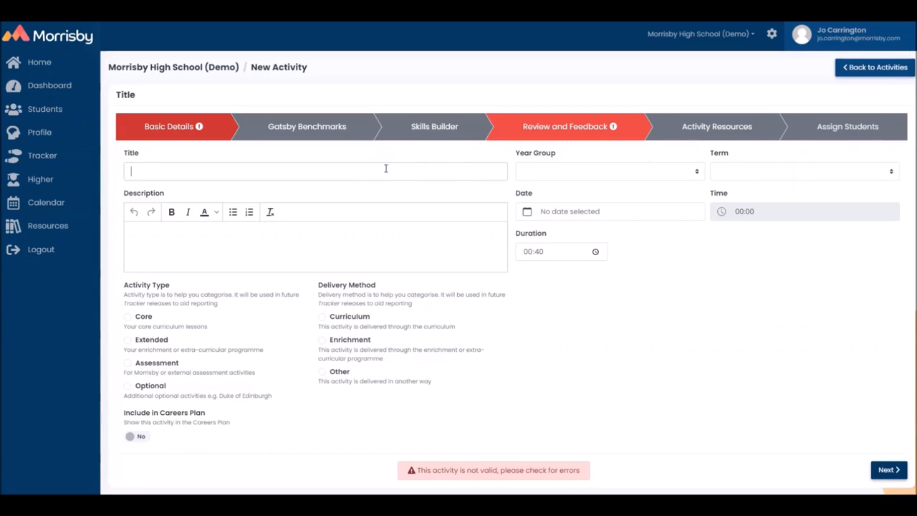
pyautogui.write('Review of work experience interview')
pyautogui.click(295, 235)
pyautogui.write('Review of work experience interview')
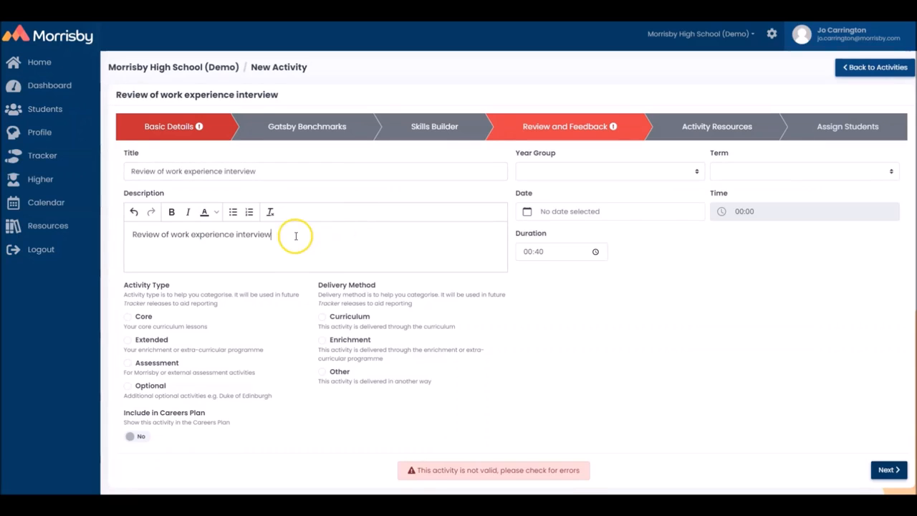
pyautogui.click(128, 340)
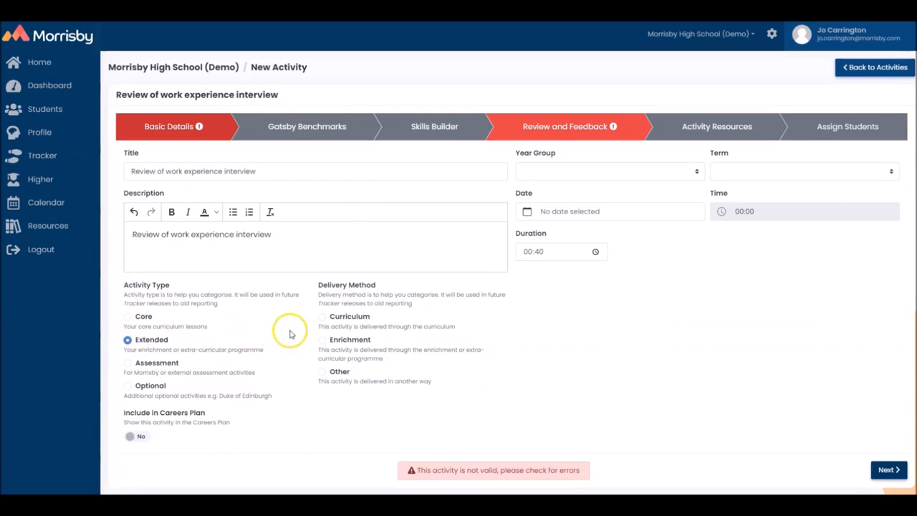
pyautogui.click(321, 341)
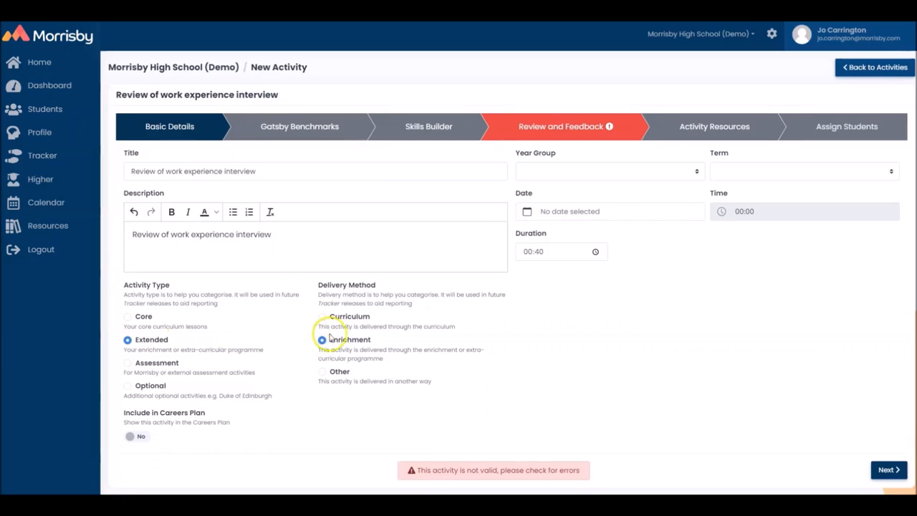
# Set the activity's year group to Year 11, term to Autumn and duration to 10 minutes, and continue to the Gatsby benchmarks
pyautogui.click(563, 172)
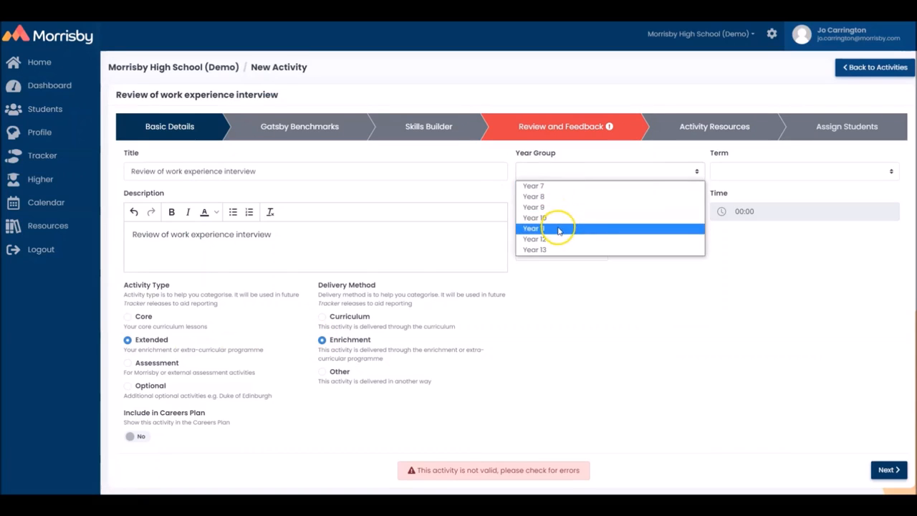
pyautogui.click(560, 229)
pyautogui.click(731, 172)
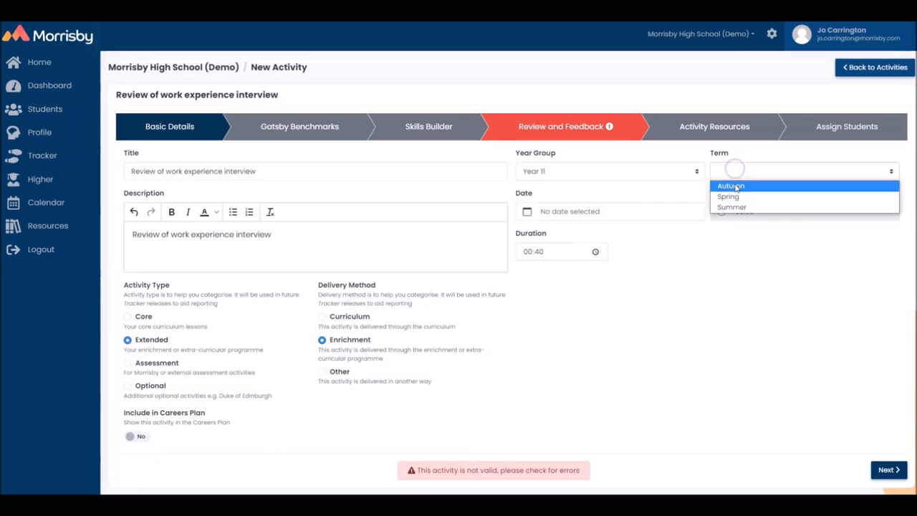
pyautogui.click(735, 185)
pyautogui.click(539, 252)
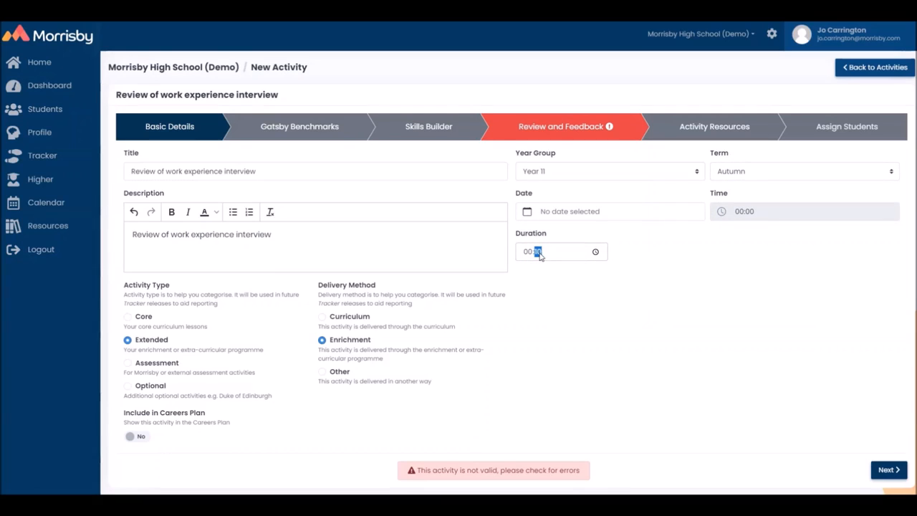
pyautogui.click(886, 471)
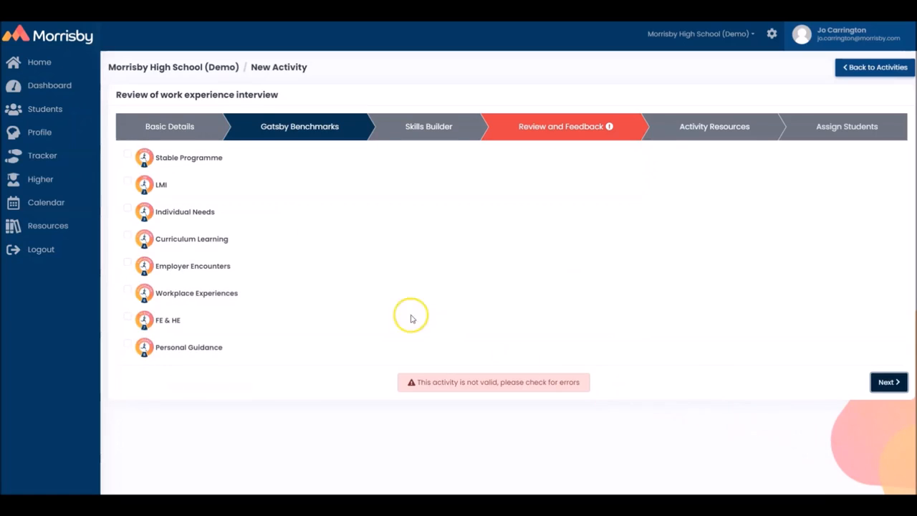
# Assign the Individual Needs Gatsby benchmark, map it to the Compass+ category Record keeping, and continue to the skills
pyautogui.click(164, 215)
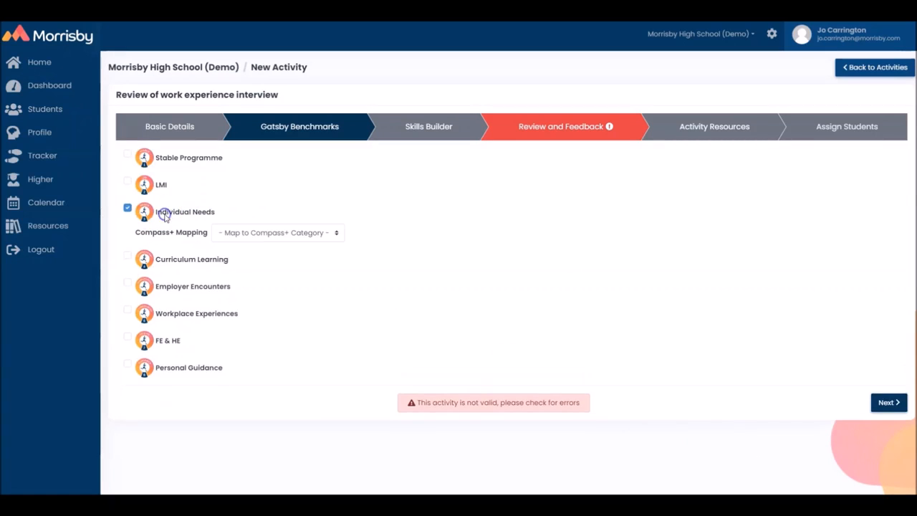
pyautogui.click(255, 232)
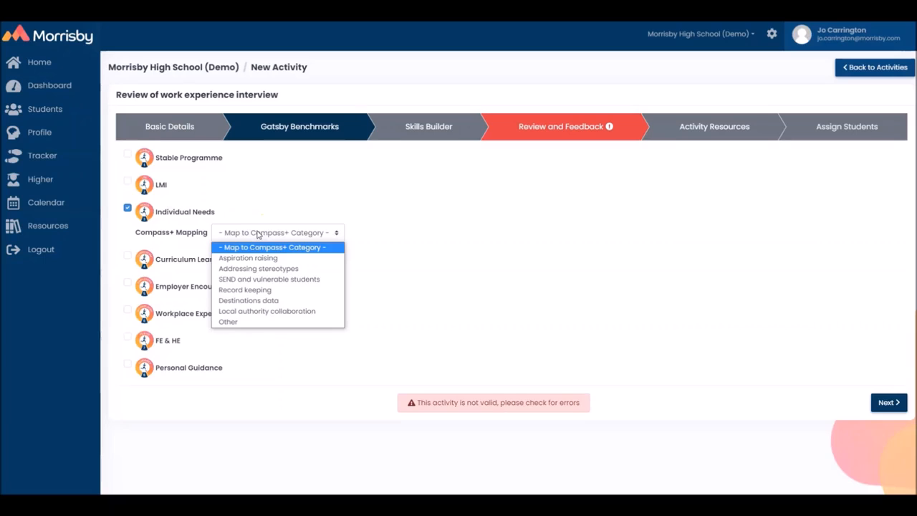
pyautogui.click(279, 293)
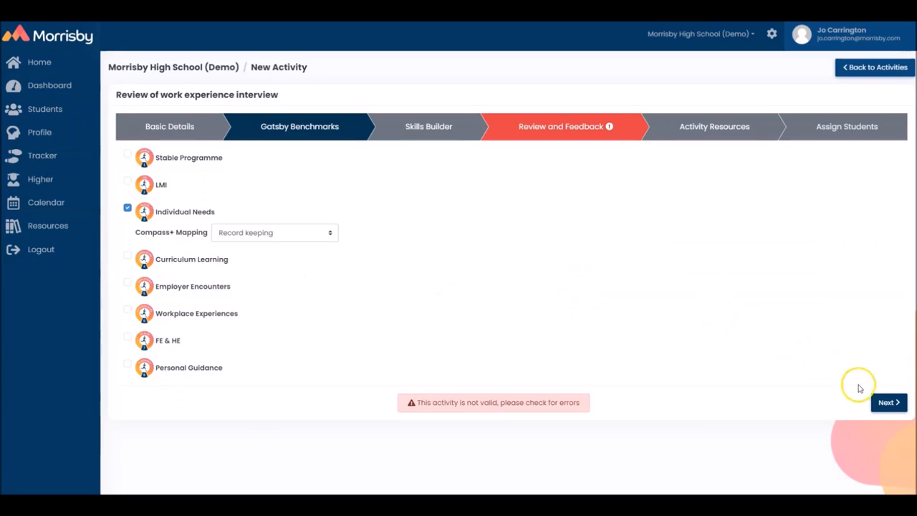
pyautogui.click(886, 403)
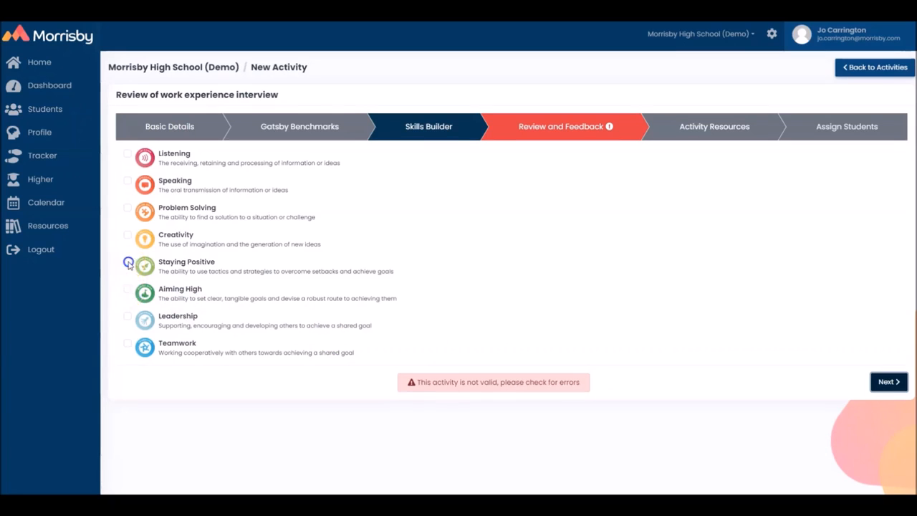
# Add the Staying Positive skill, raise it to Step 13 (ages 18+), and continue to the review settings
pyautogui.click(127, 263)
pyautogui.click(168, 287)
pyautogui.click(167, 287)
pyautogui.click(168, 286)
pyautogui.click(168, 287)
pyautogui.click(168, 287)
pyautogui.click(169, 287)
pyautogui.click(168, 287)
pyautogui.click(169, 288)
pyautogui.click(169, 286)
pyautogui.click(168, 287)
pyautogui.click(168, 287)
pyautogui.click(167, 287)
pyautogui.click(167, 287)
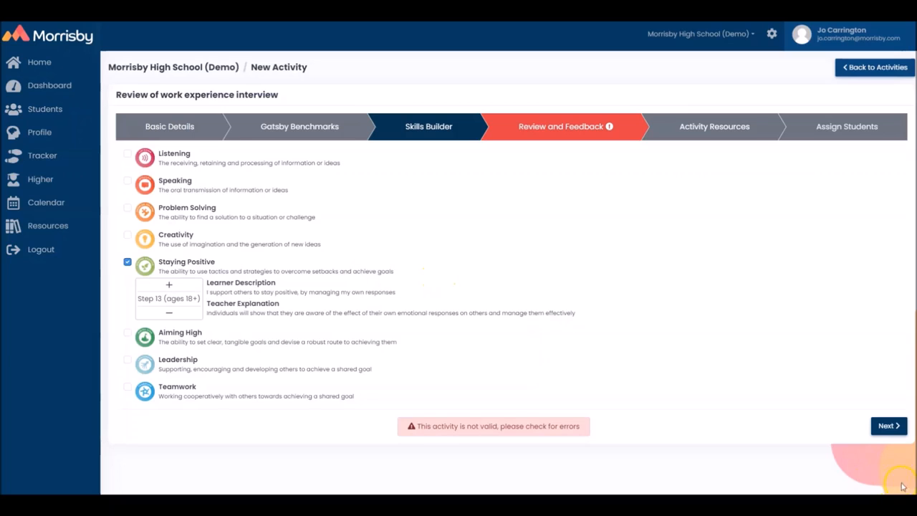
pyautogui.click(889, 427)
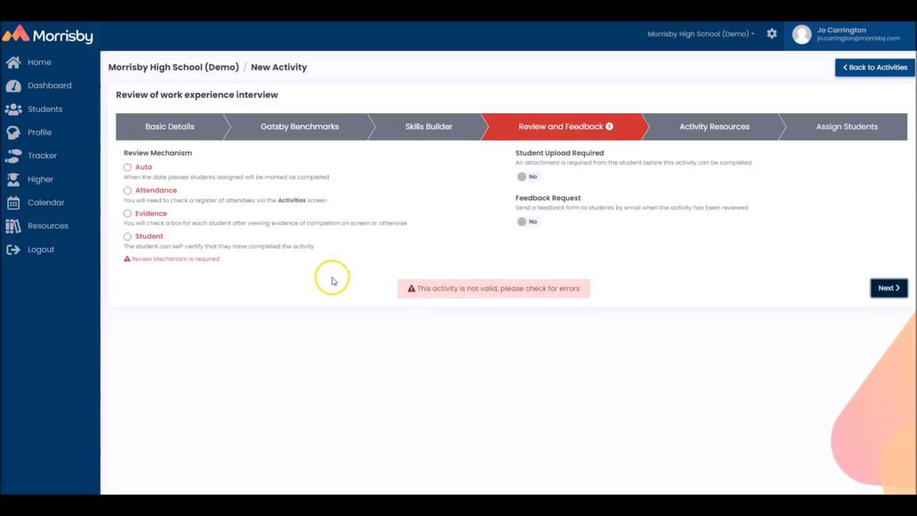
# Set the review mechanism to Attendance and attach the "Review of work experience interview" form to the activity
pyautogui.click(127, 192)
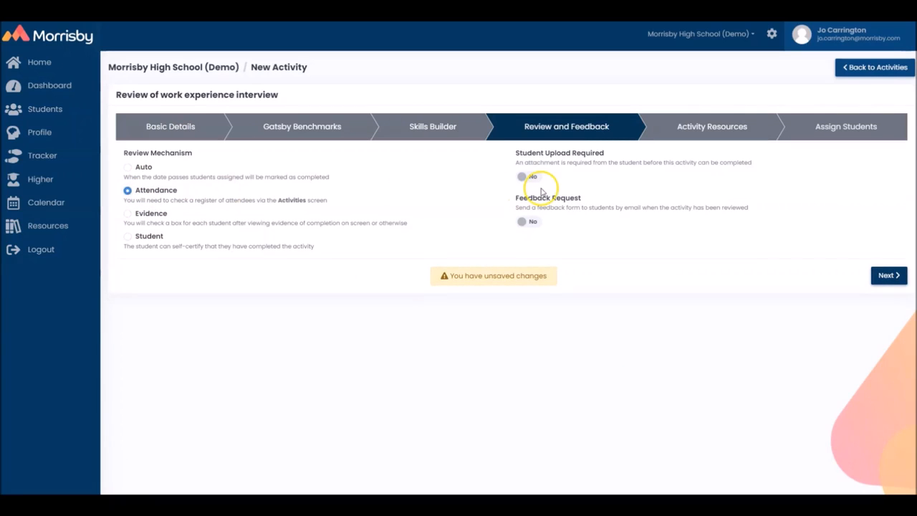
pyautogui.click(682, 136)
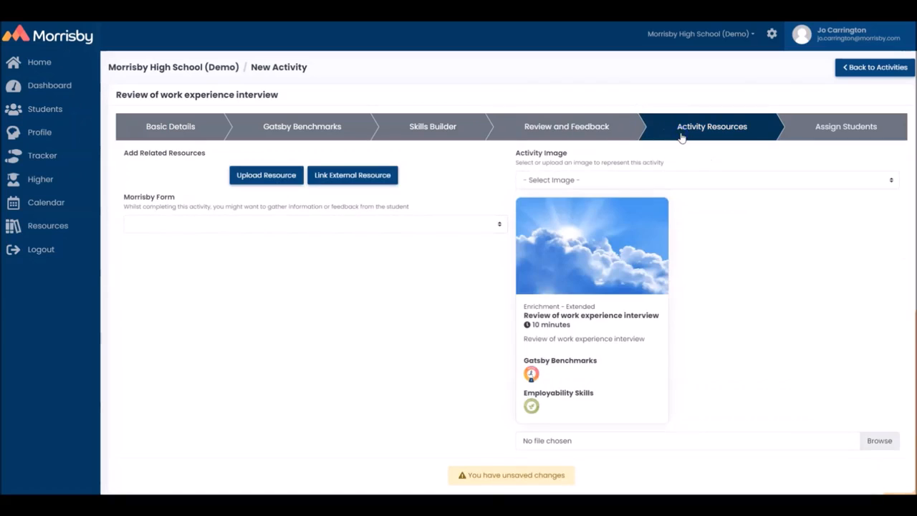
pyautogui.click(354, 228)
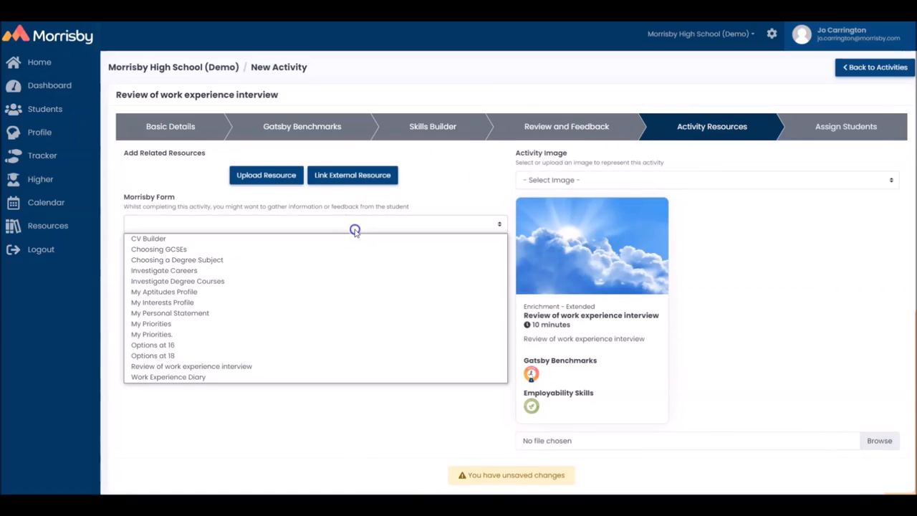
pyautogui.click(284, 367)
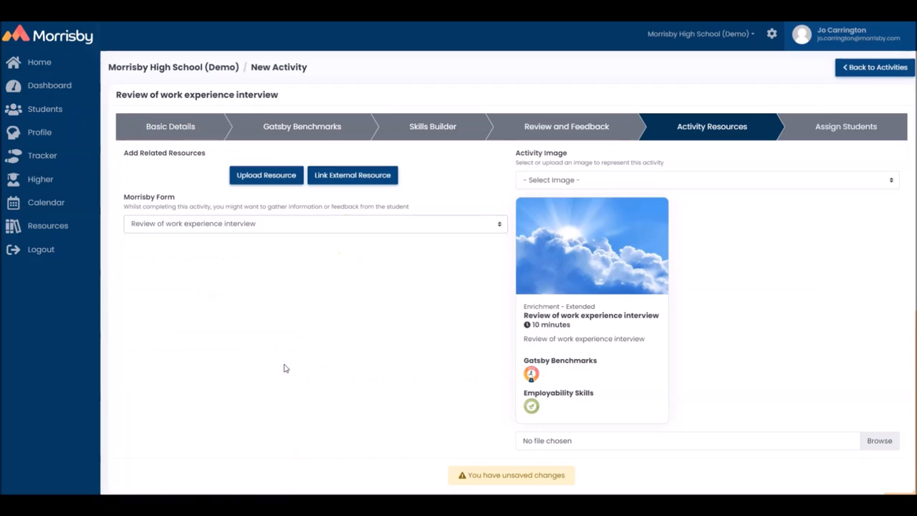
# Choose SuccessfulInterviews.jpg as the activity image and save the activity
pyautogui.click(676, 180)
pyautogui.scroll(-5, 656, 325)
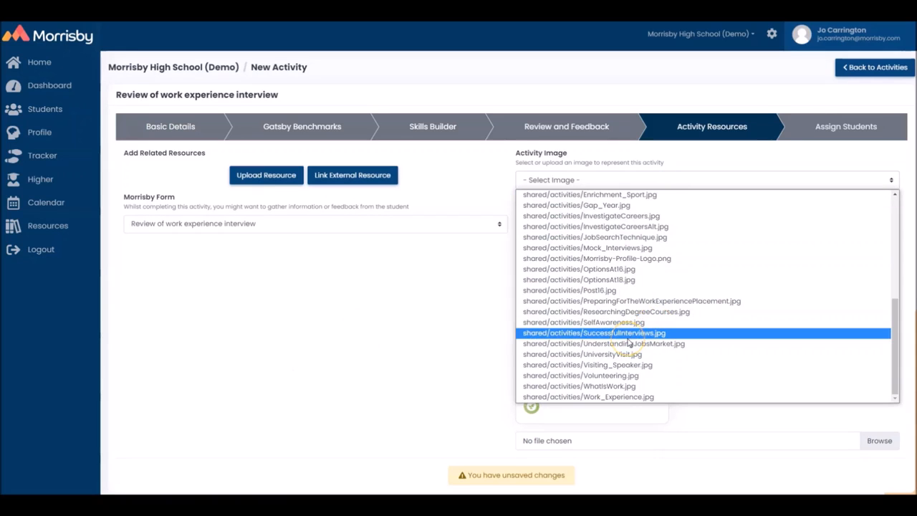
pyautogui.click(625, 334)
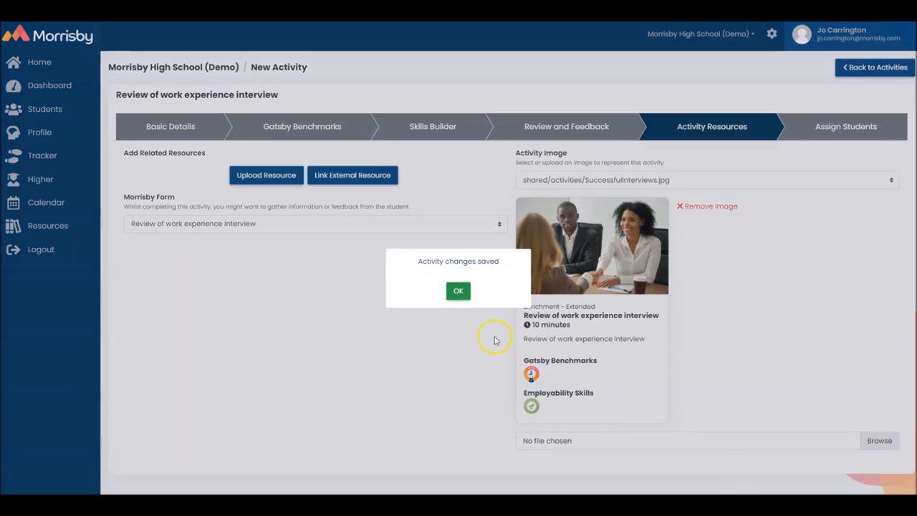
pyautogui.click(459, 293)
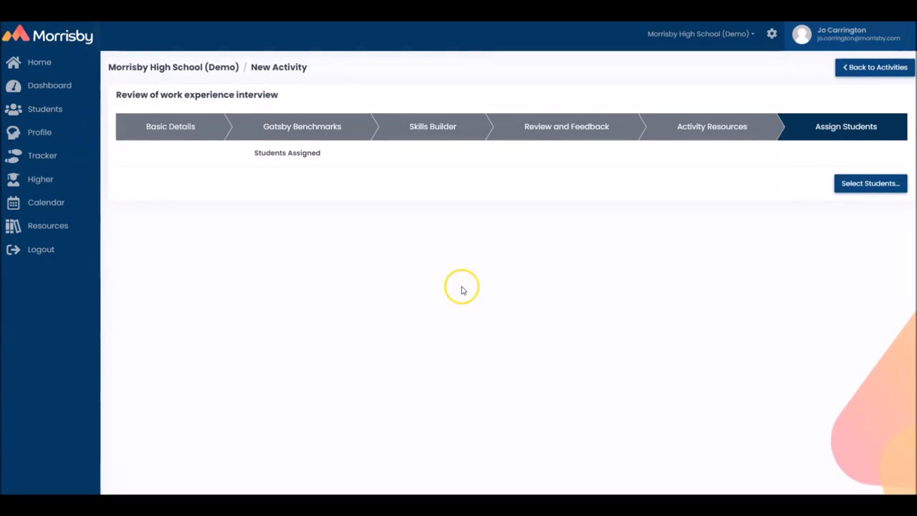
# Filter the assignable students to the user-defined Tutorial group and select everyone in it
pyautogui.click(838, 185)
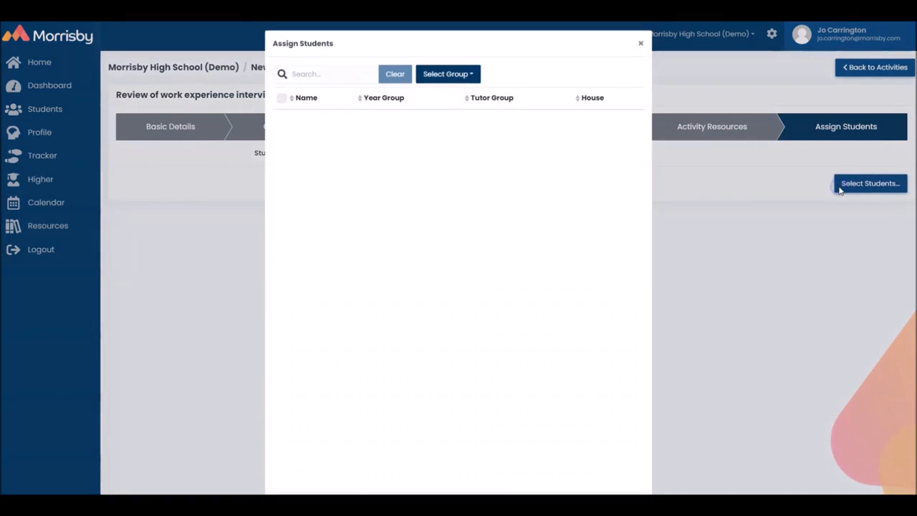
pyautogui.click(433, 79)
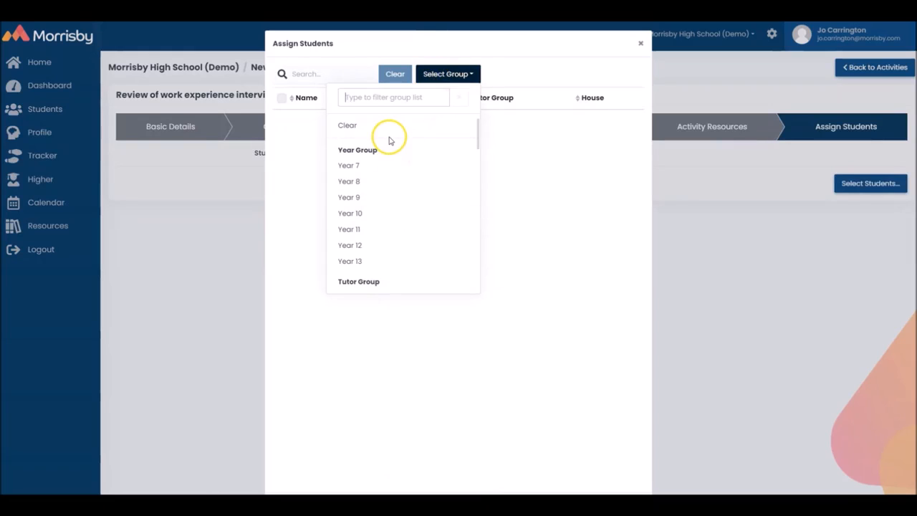
pyautogui.write('tu')
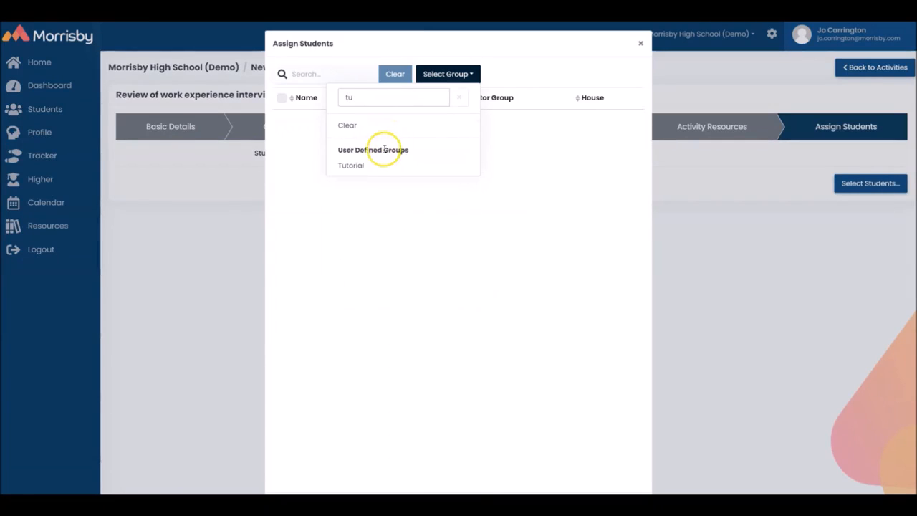
pyautogui.click(364, 165)
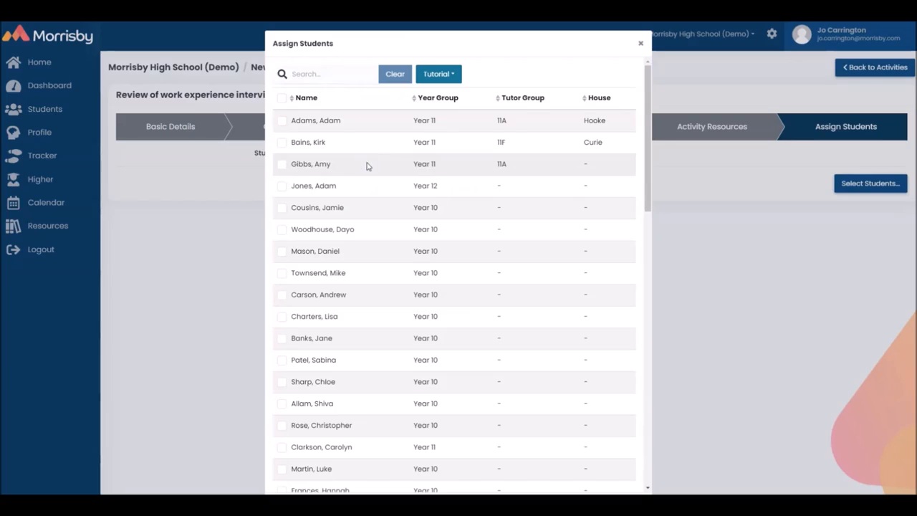
pyautogui.click(281, 99)
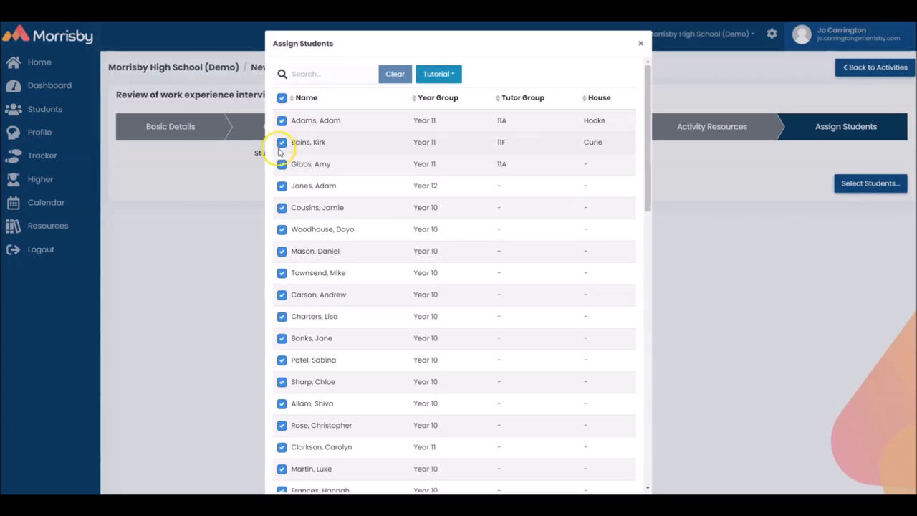
# Deselect the Year 10 and Year 12 students in the first part of the Tutorial group list and finish assigning students
pyautogui.click(282, 186)
pyautogui.click(281, 208)
pyautogui.click(282, 229)
pyautogui.click(282, 250)
pyautogui.click(282, 273)
pyautogui.click(282, 294)
pyautogui.click(282, 316)
pyautogui.click(282, 338)
pyautogui.click(282, 360)
pyautogui.click(282, 381)
pyautogui.click(282, 403)
pyautogui.click(281, 425)
pyautogui.click(282, 468)
pyautogui.click(282, 490)
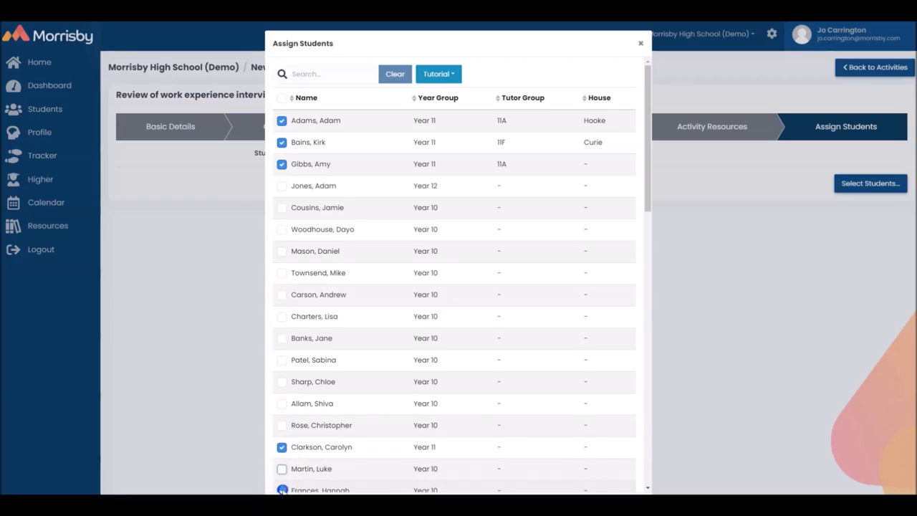
pyautogui.click(641, 44)
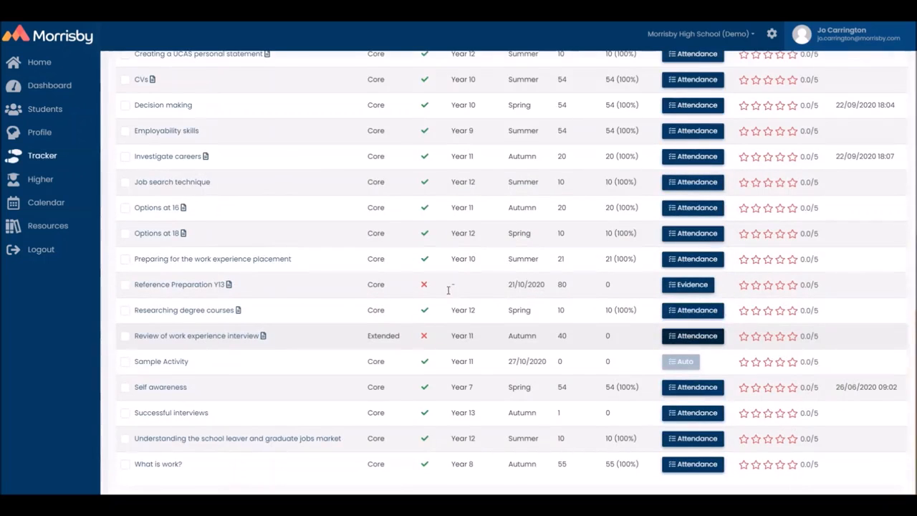
# Open the attendance register for "Review of work experience interview" and read the fourth listed student's form answers
pyautogui.click(693, 336)
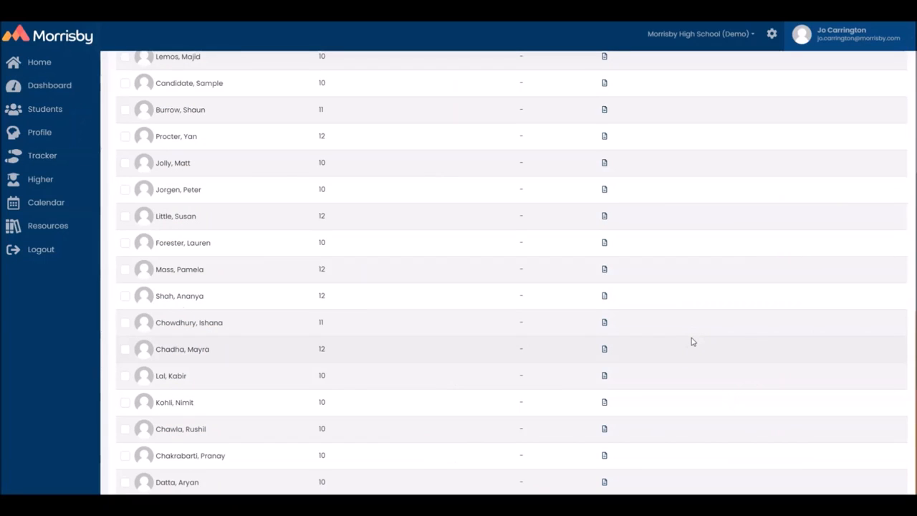
pyautogui.scroll(5, 692, 340)
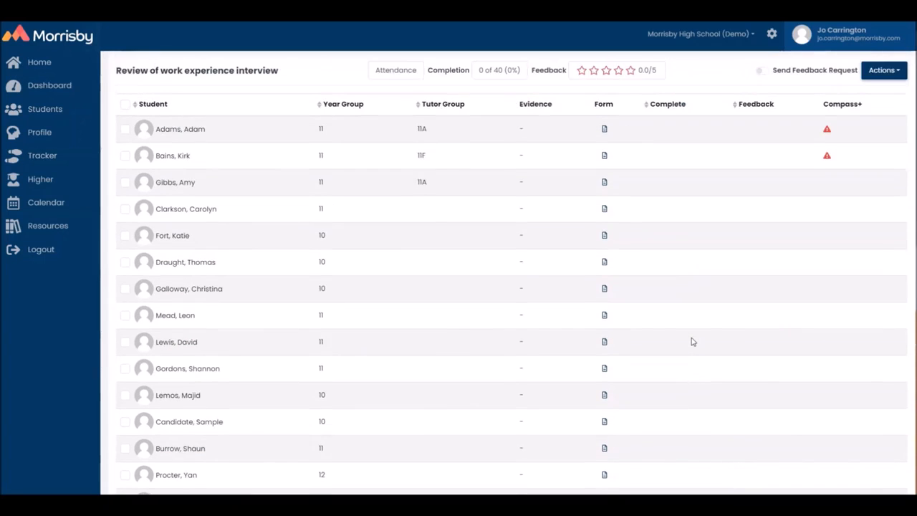
pyautogui.click(618, 231)
pyautogui.click(604, 210)
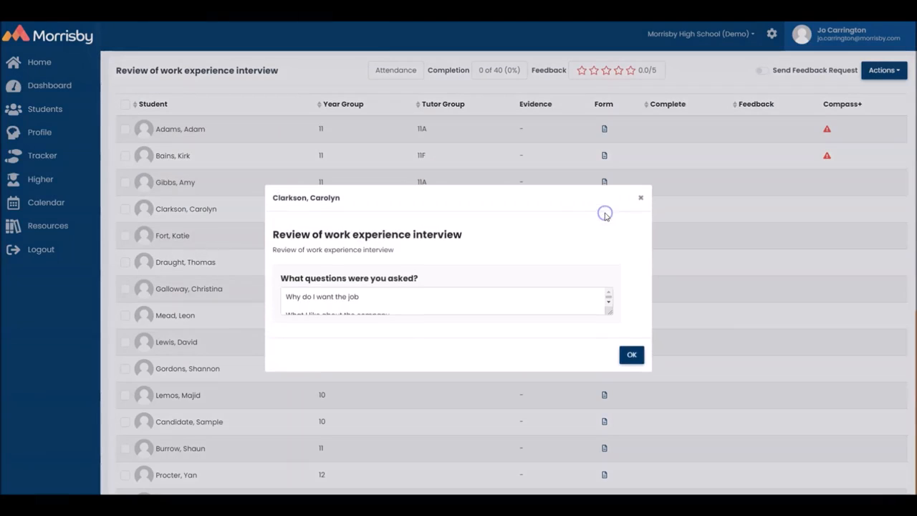
pyautogui.scroll(-3, 552, 290)
pyautogui.scroll(-2, 552, 289)
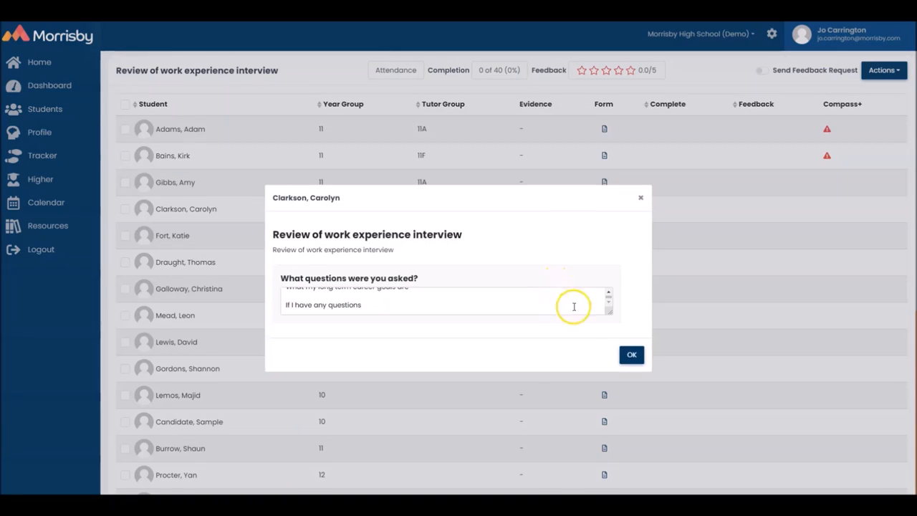
pyautogui.click(631, 354)
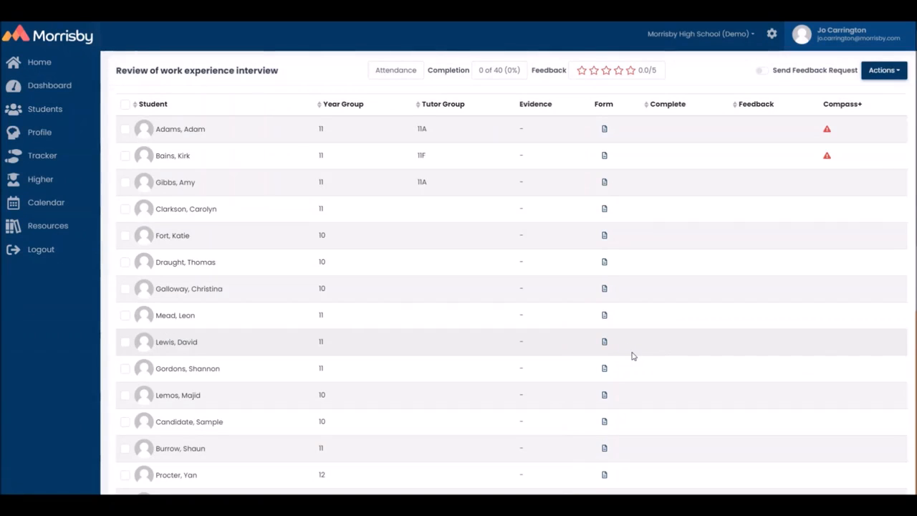